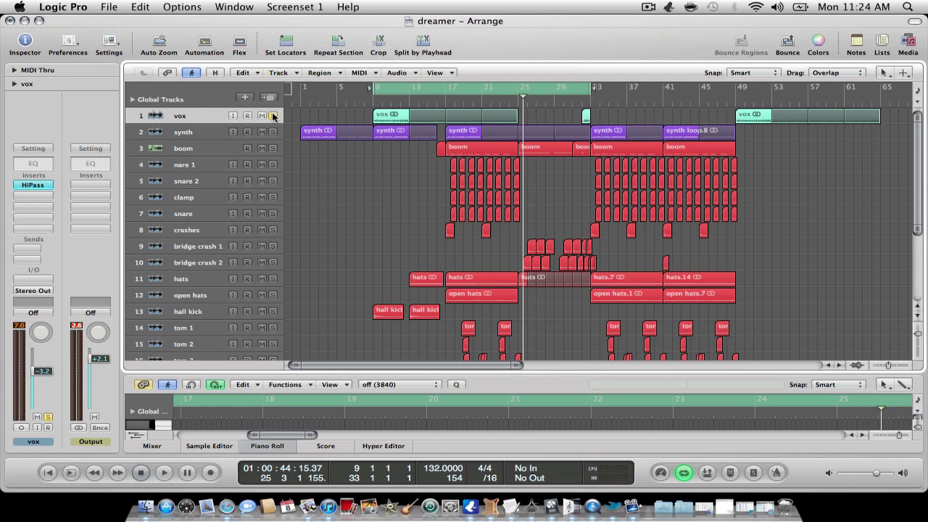
- Insert Pitch Shifter II (Stereo) in the slot below HiPass on the vox channel
click(33, 196)
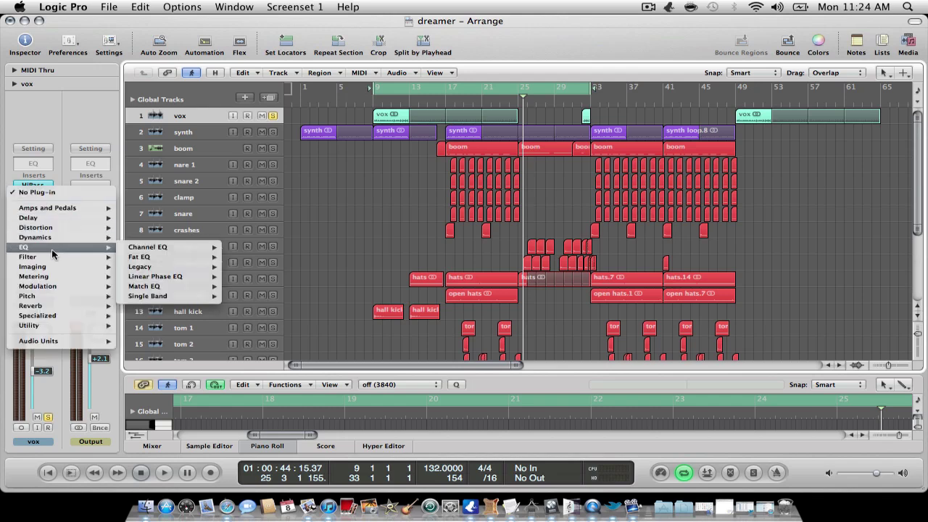
mouse_move(27, 296)
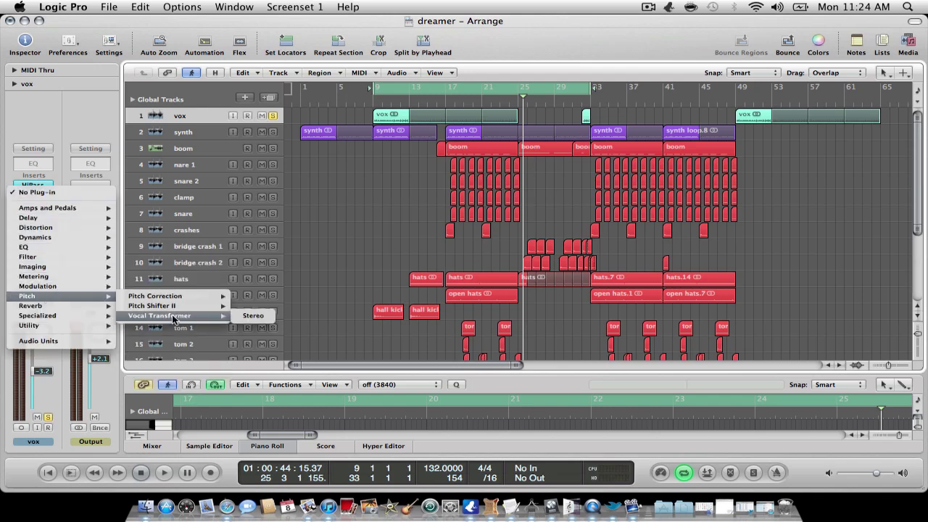
mouse_move(152, 305)
click(253, 306)
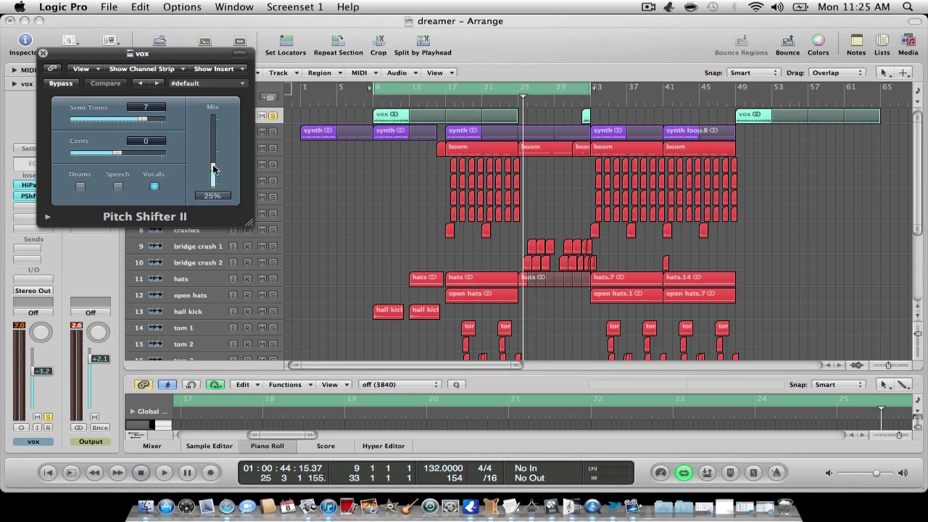
- Set Pitch Shifter II to 100% mix and -4 semitones, and move its window aside
drag(214, 169, 235, 104)
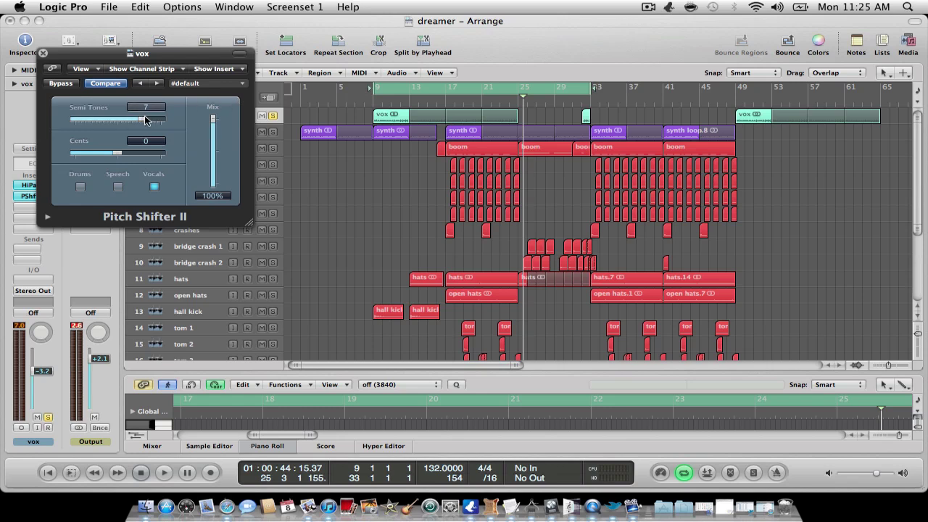
drag(143, 121, 114, 127)
drag(105, 127, 103, 127)
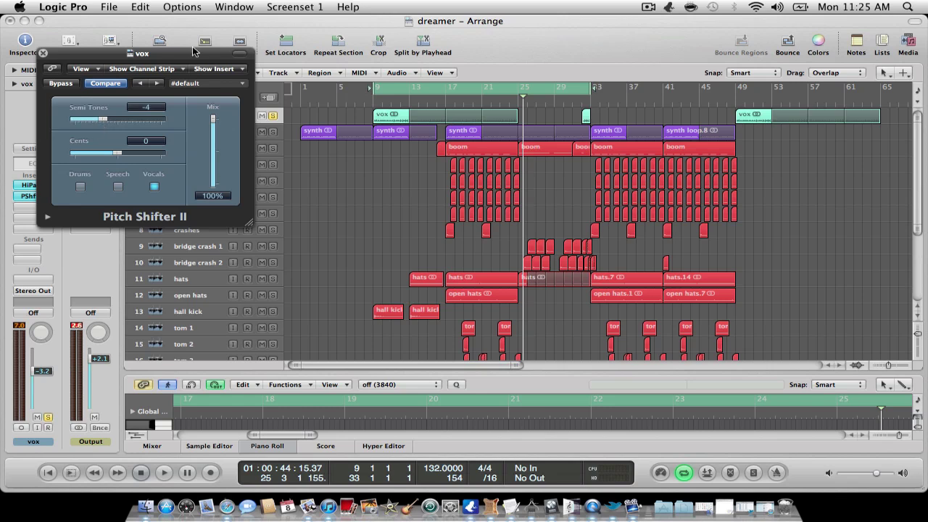
mouse_move(194, 55)
mouse_down()
mouse_move(365, 129)
mouse_move(383, 155)
mouse_up()
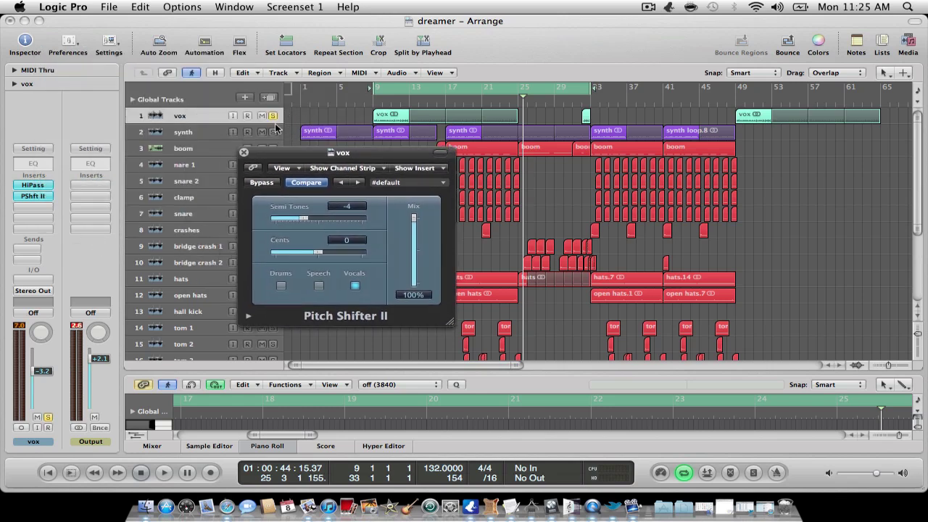
click(261, 182)
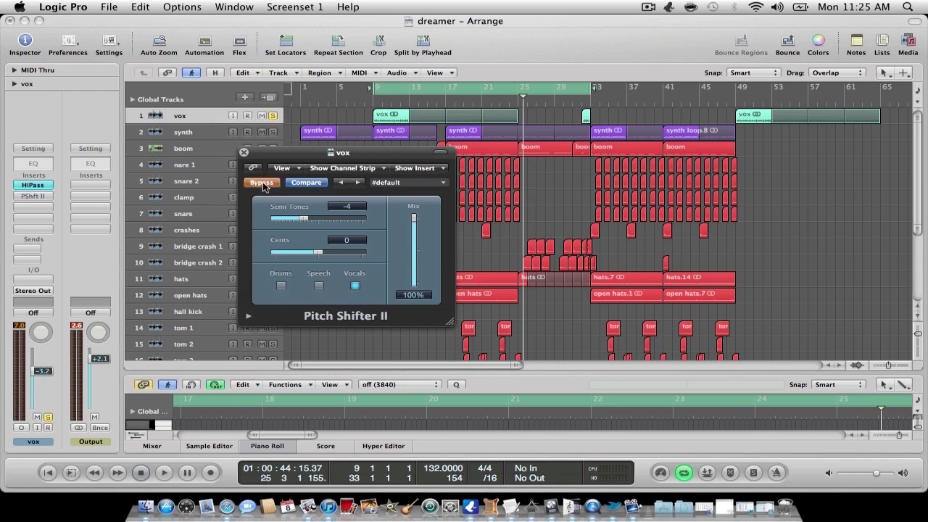
key(space)
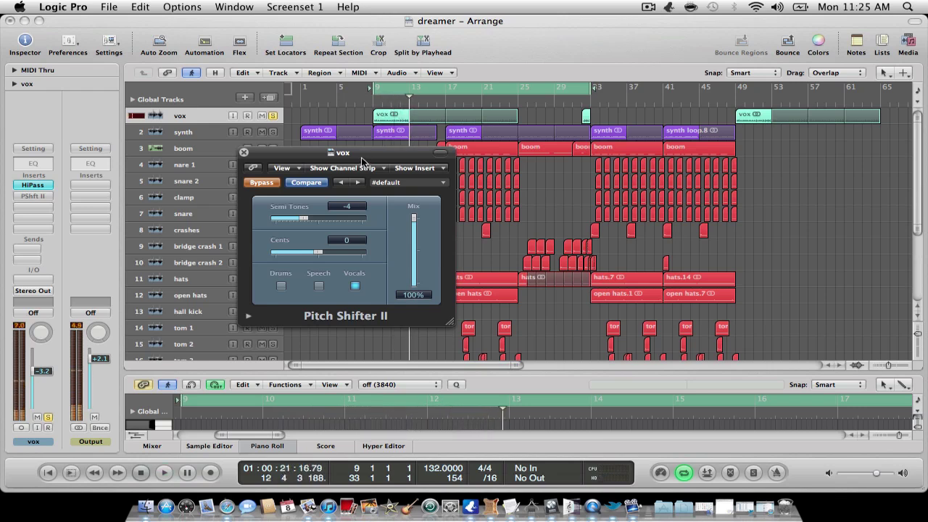
click(267, 183)
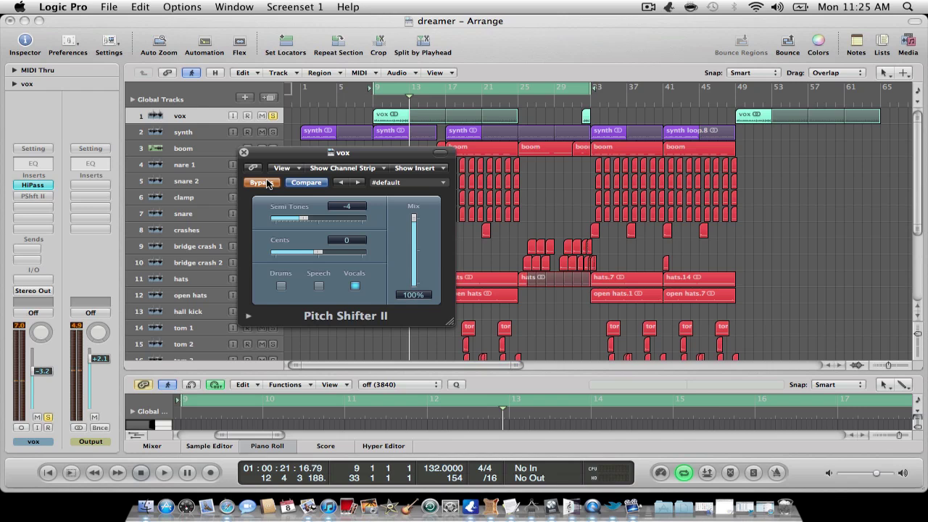
click(267, 182)
key(Return)
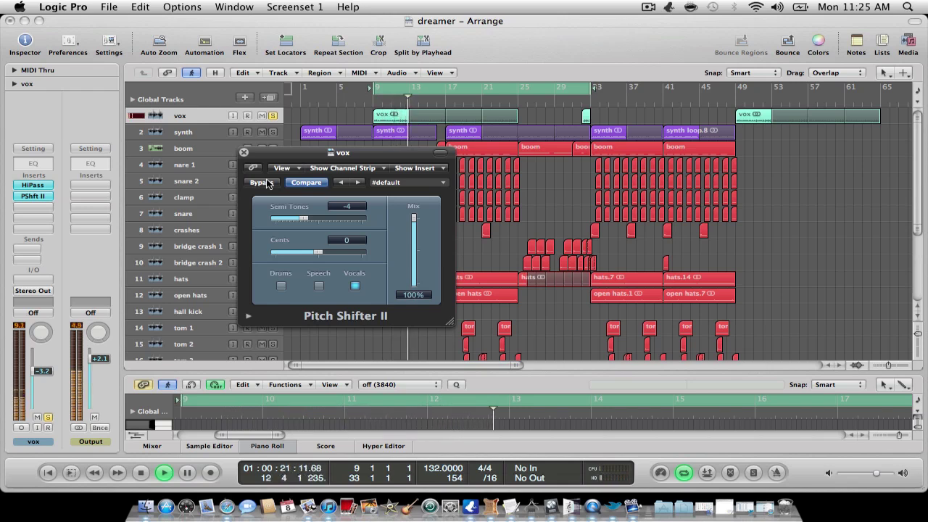
key(space)
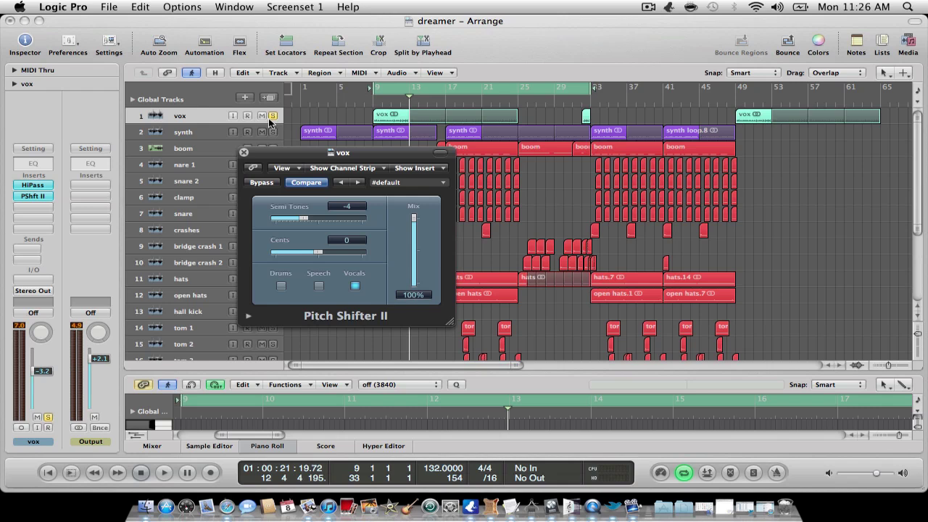
- Unsolo the vox track, play the full mix, and raise the system volume
click(273, 116)
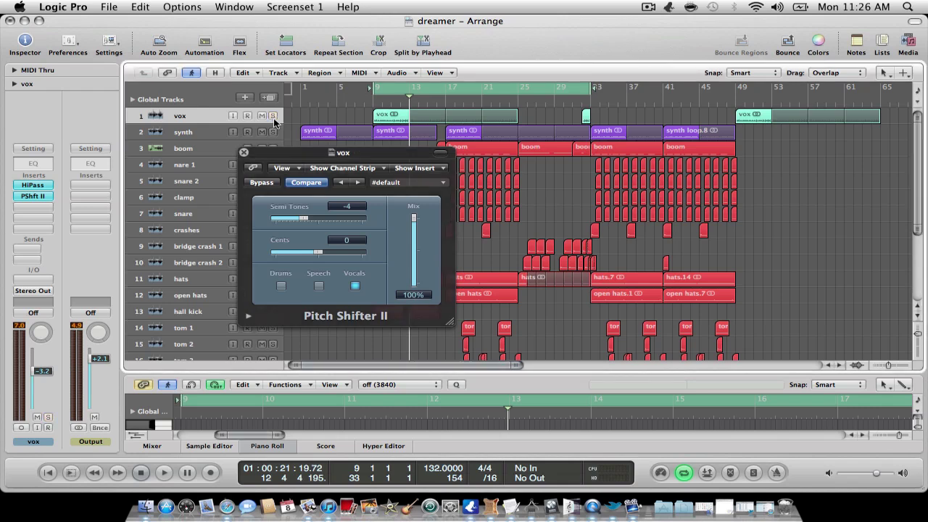
key(space)
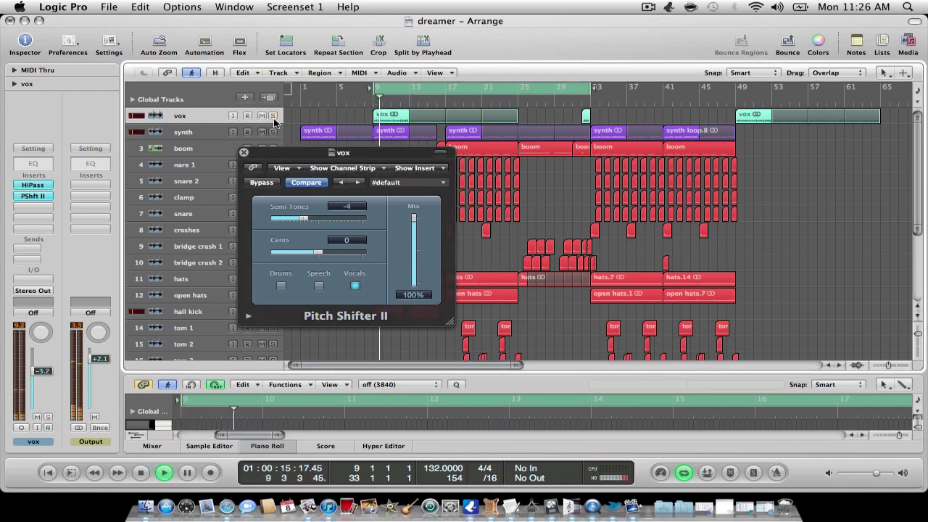
key(XF86AudioRaiseVolume)
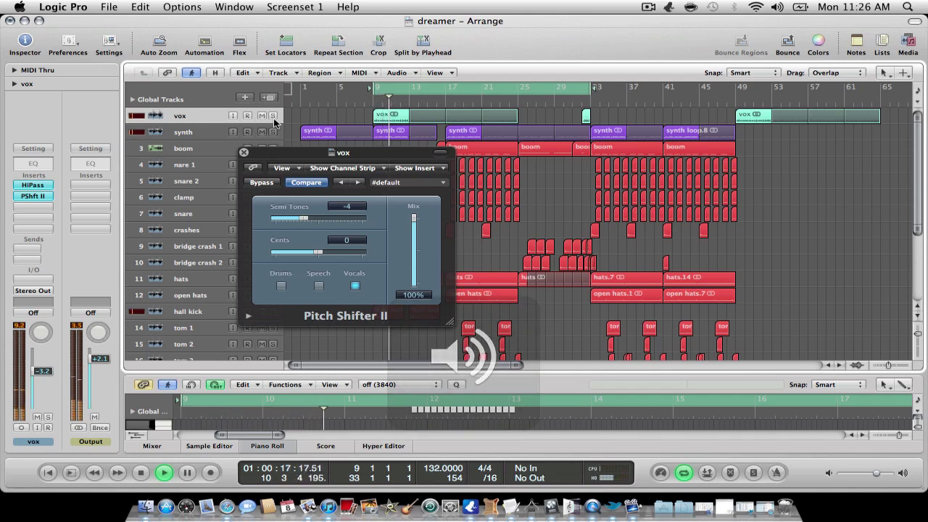